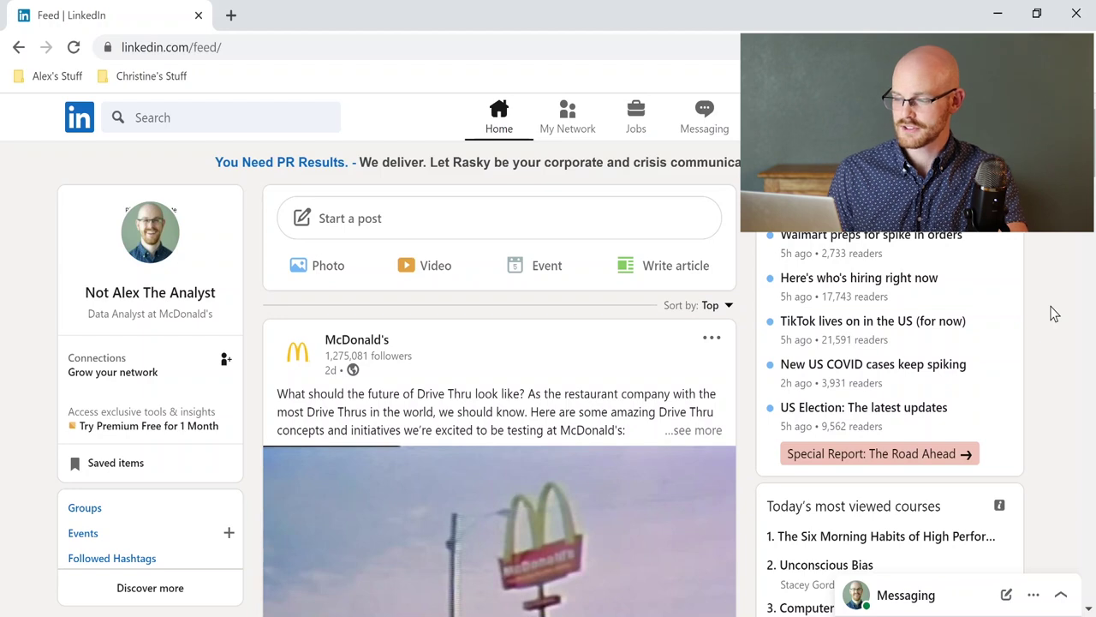
- Search LinkedIn Jobs for 'Data Analyst' with the location set to Chicago, Illinois, United States
click(628, 139)
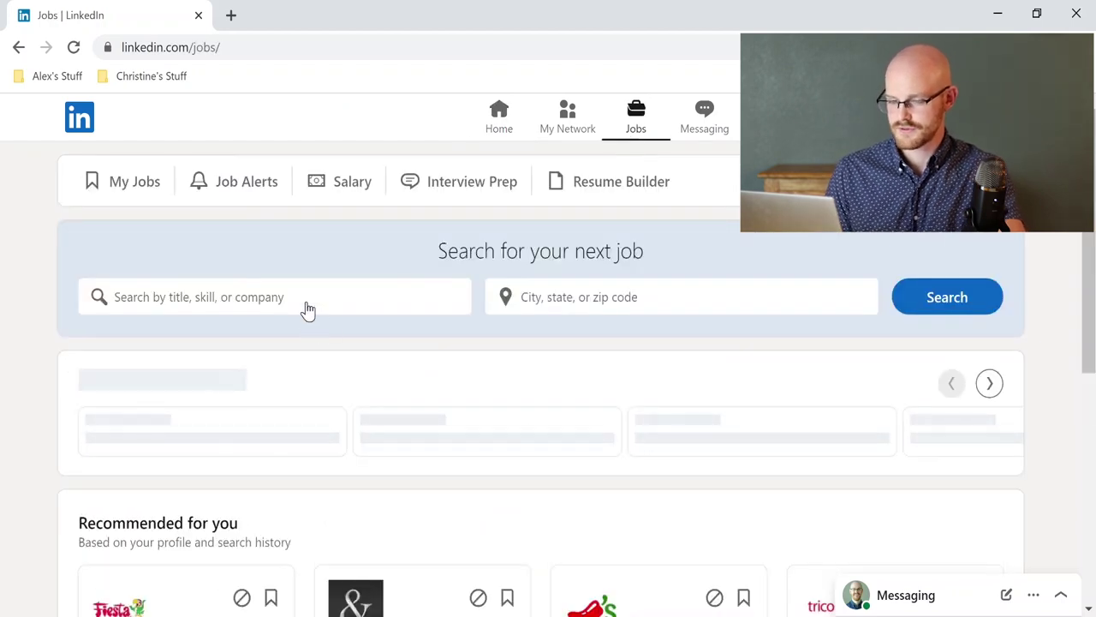
click(307, 300)
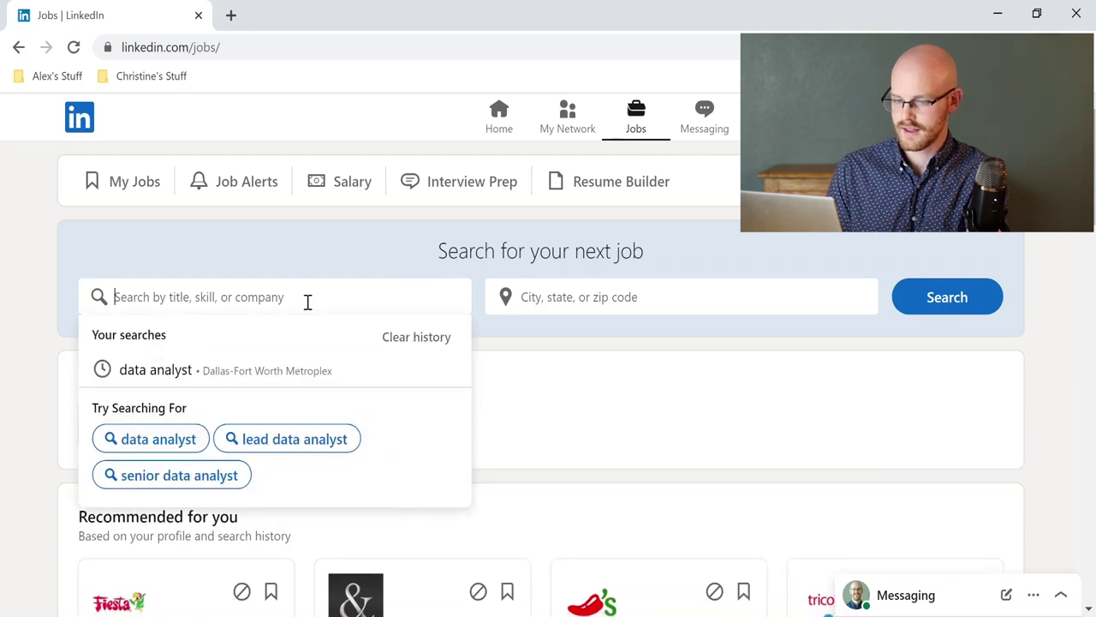
text(Data Analyst)
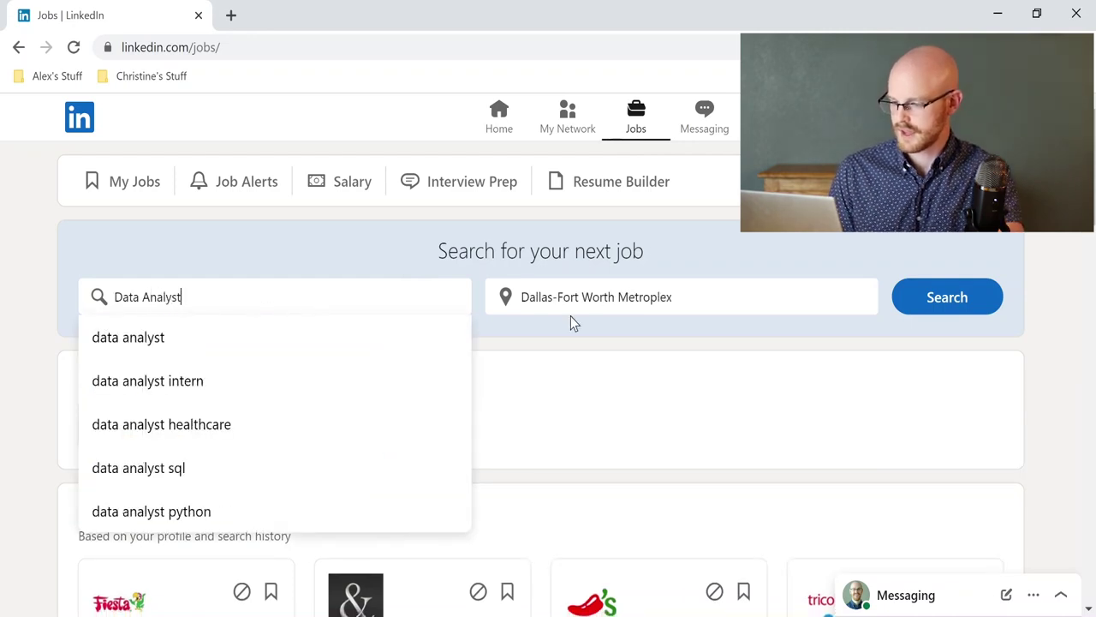
click(751, 299)
drag(751, 299, 478, 283)
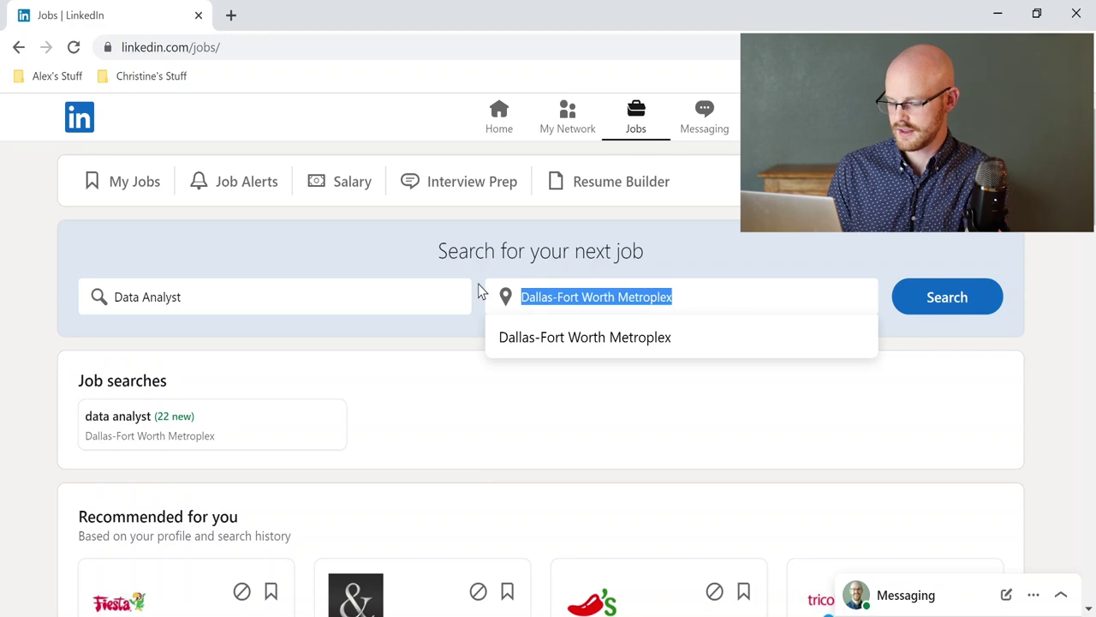
text(Chica)
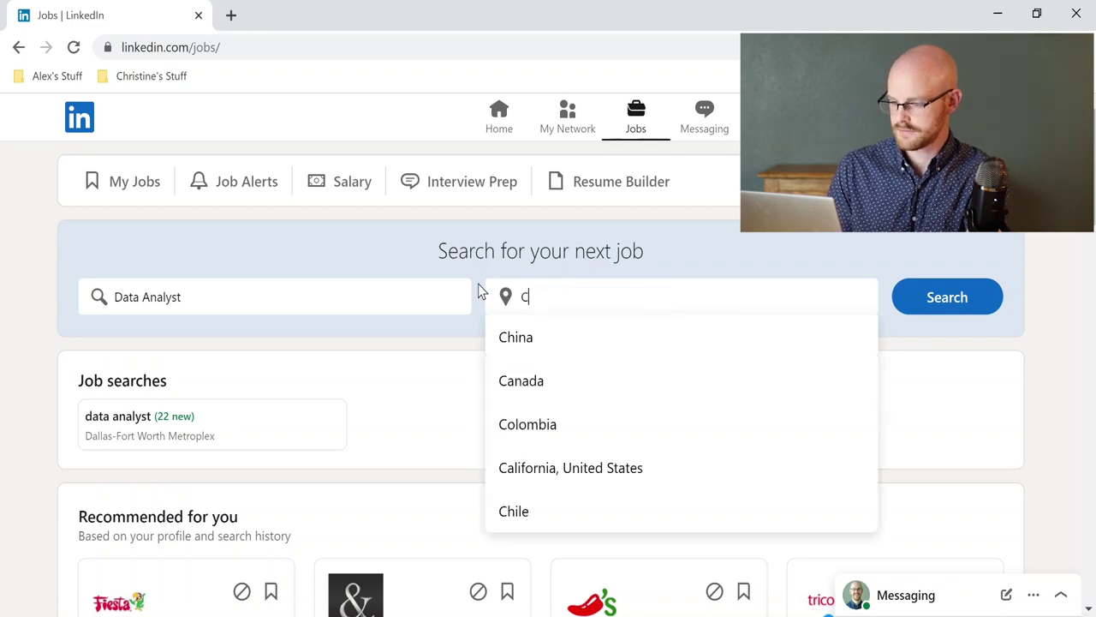
click(623, 337)
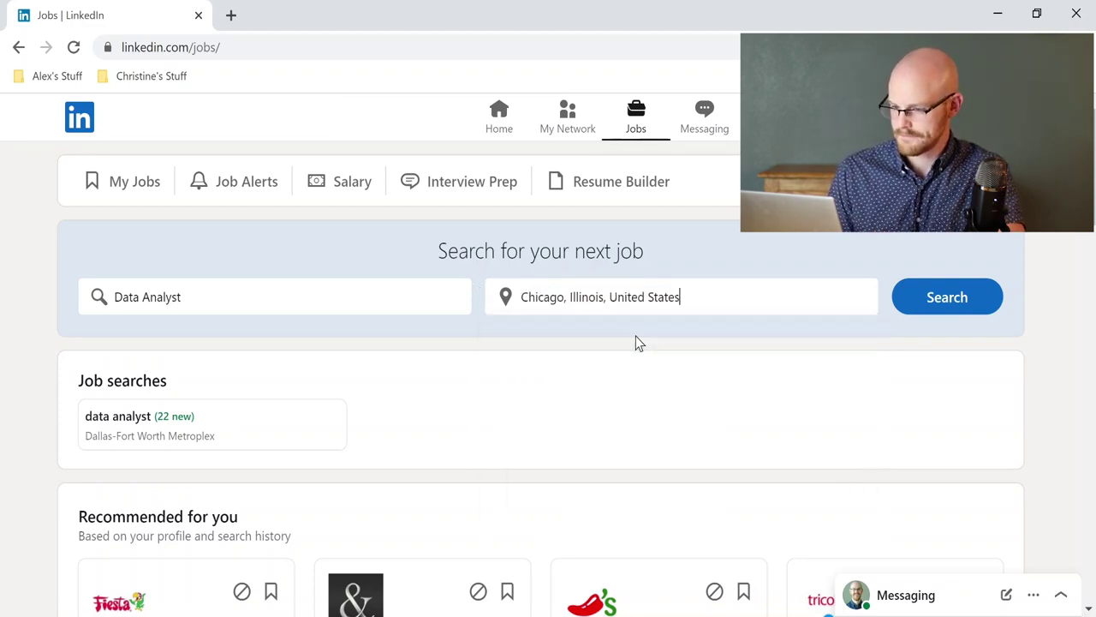
click(937, 298)
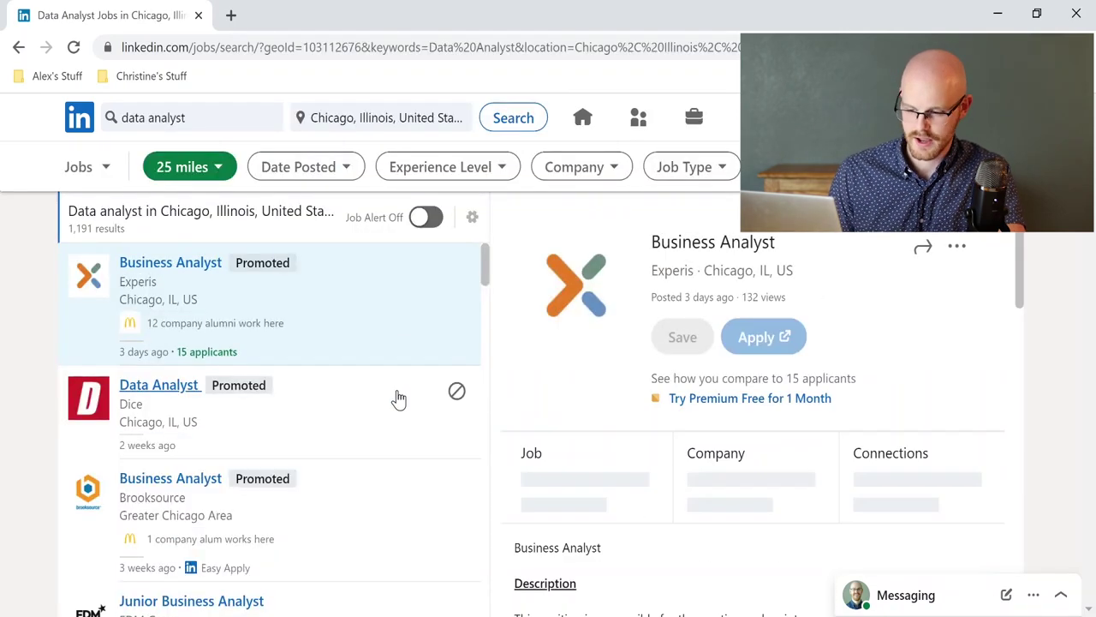
- Read through the Dice Data Analyst posting's description, then go to Dice's company page
click(381, 397)
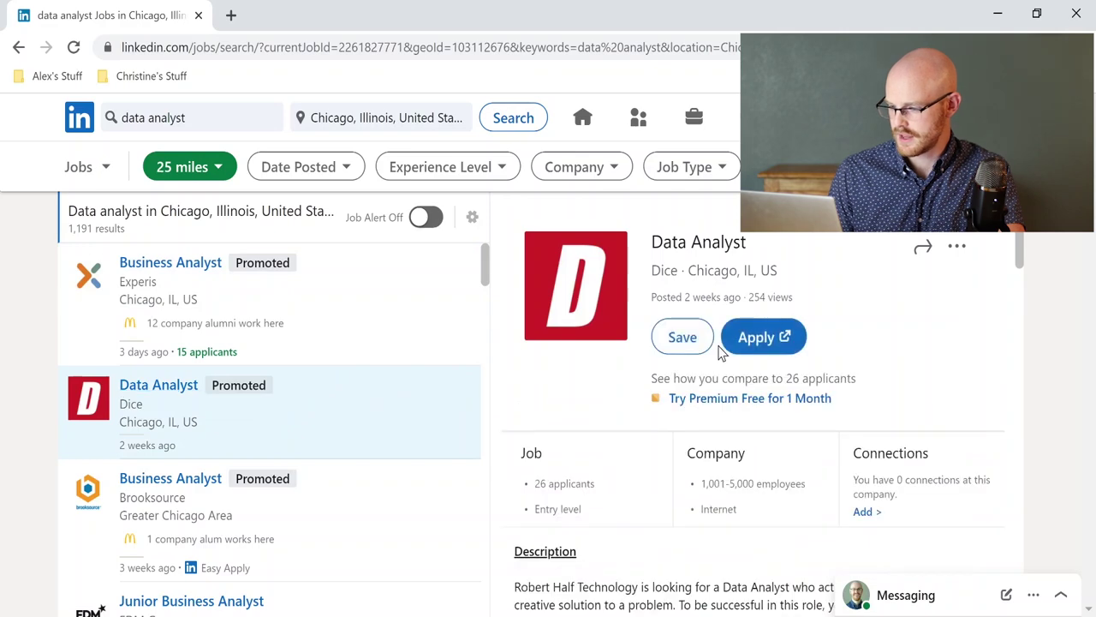
scroll(604, 388, down, 2)
scroll(604, 388, down, 3)
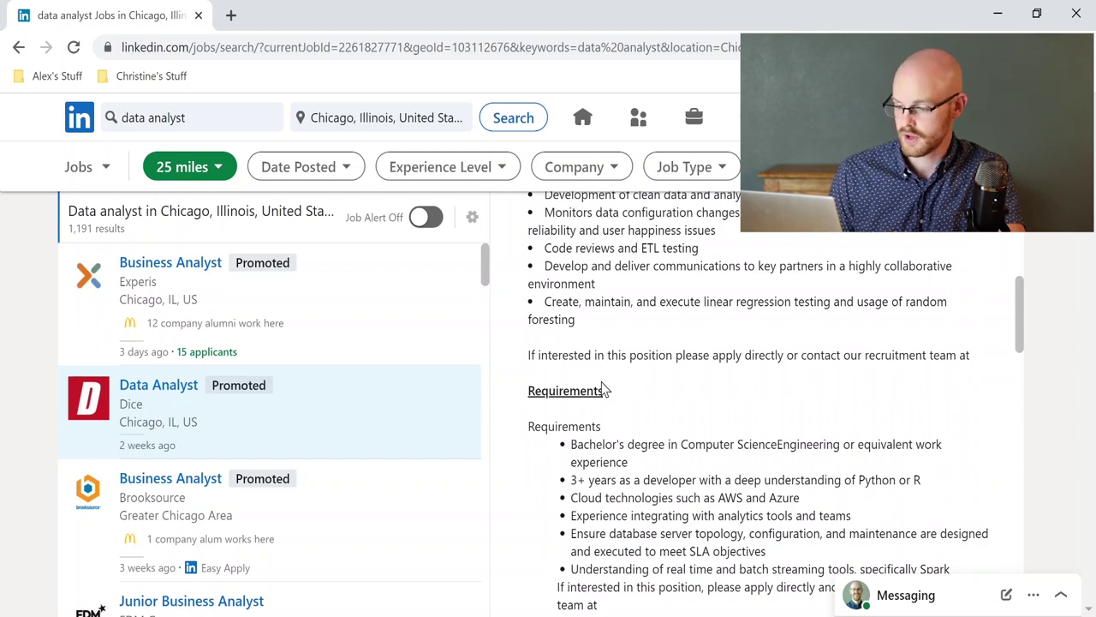
scroll(871, 341, up, 5)
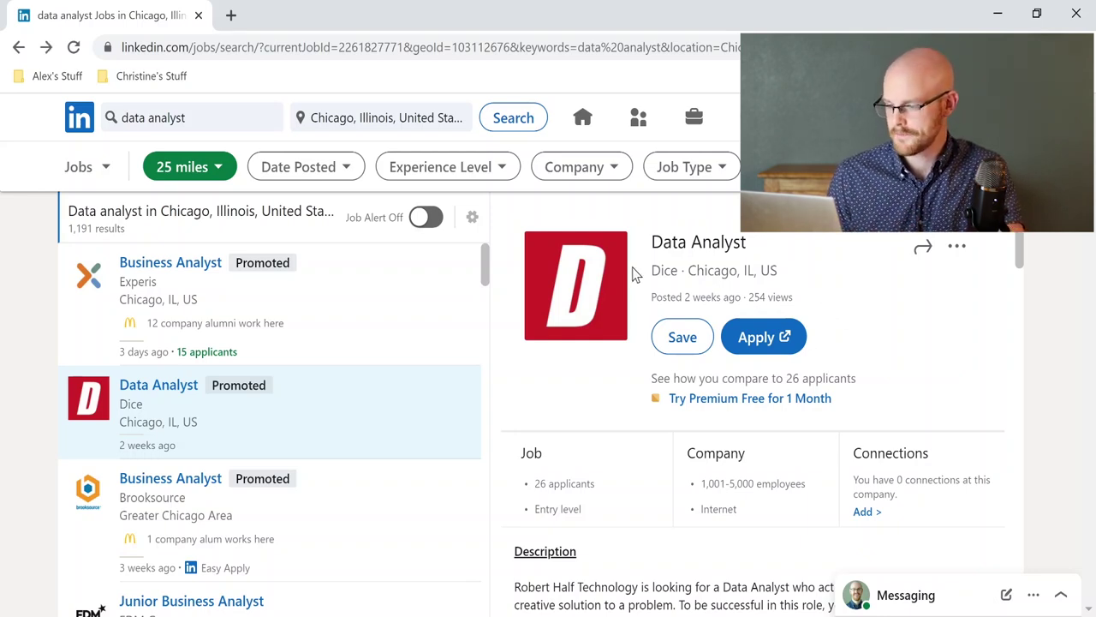
click(580, 288)
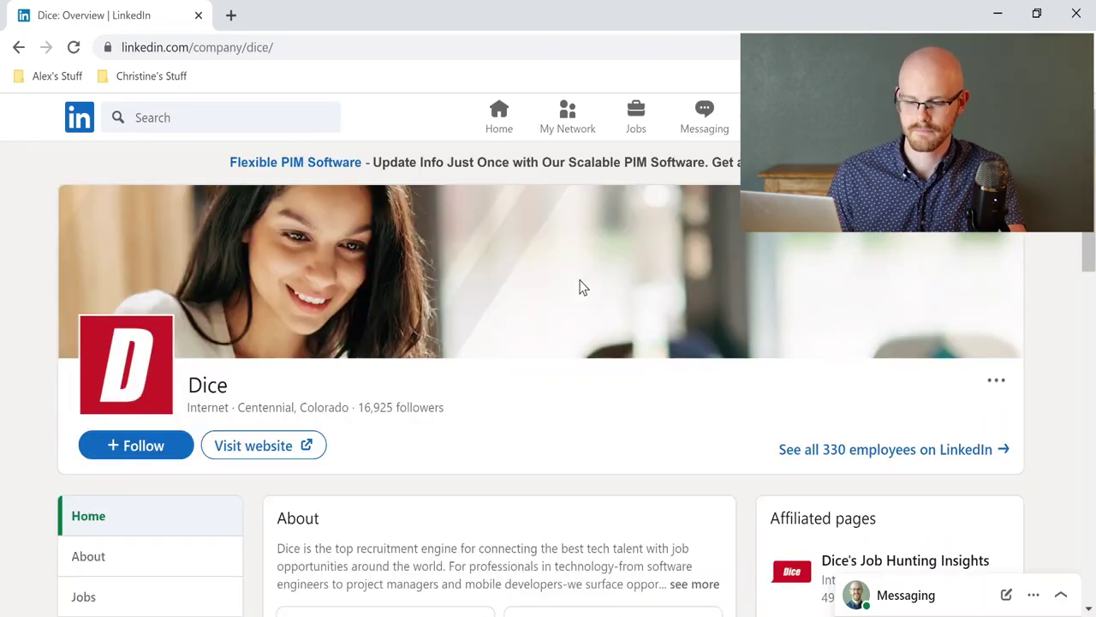
- Filter Dice's People tab by the keyword 'Recruiter' and scroll through the 18 matching employees
scroll(26, 311, down, 2)
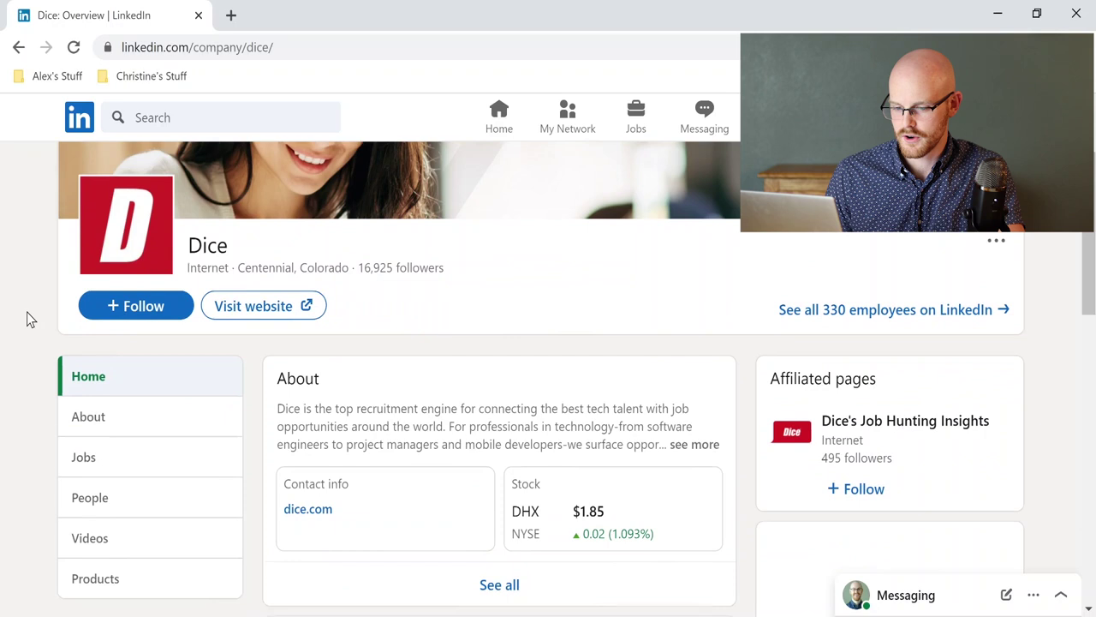
click(139, 477)
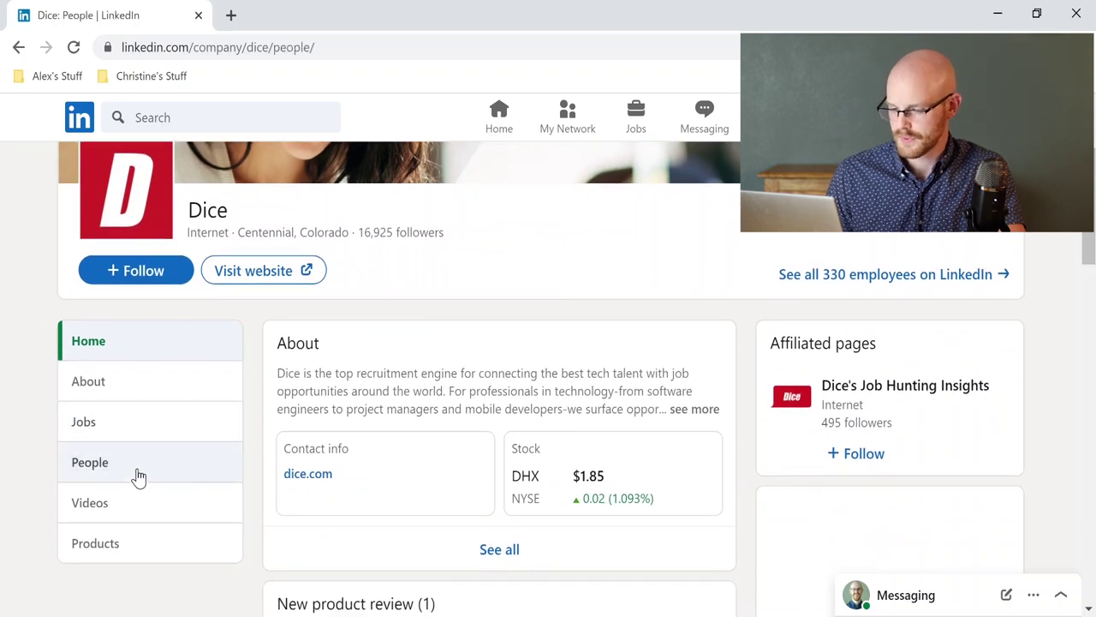
click(484, 399)
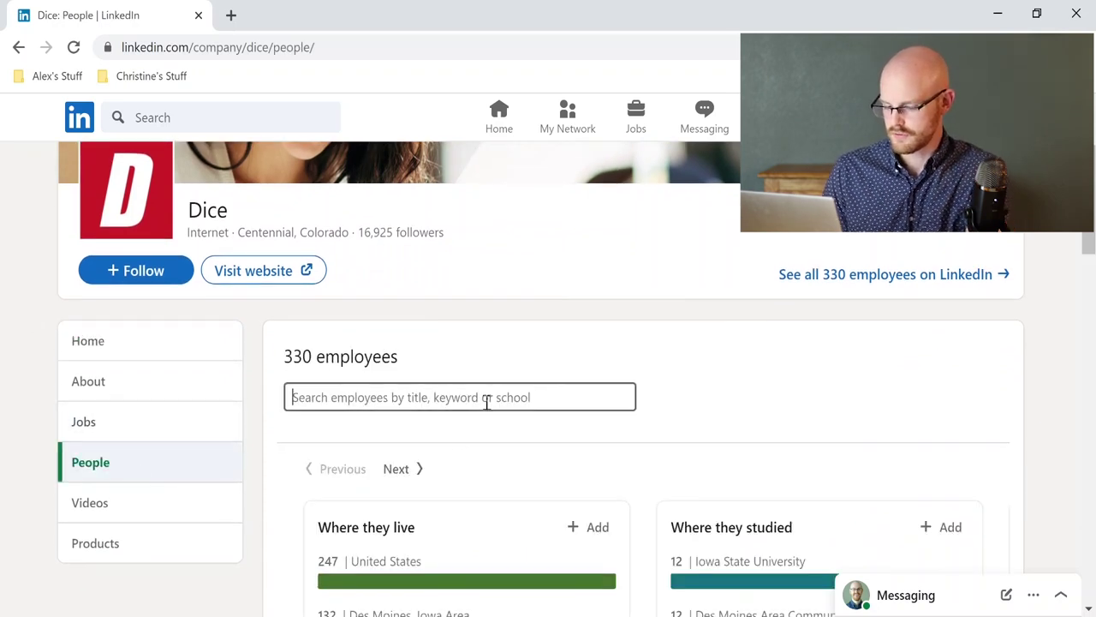
text(Recruiter)
key(Return)
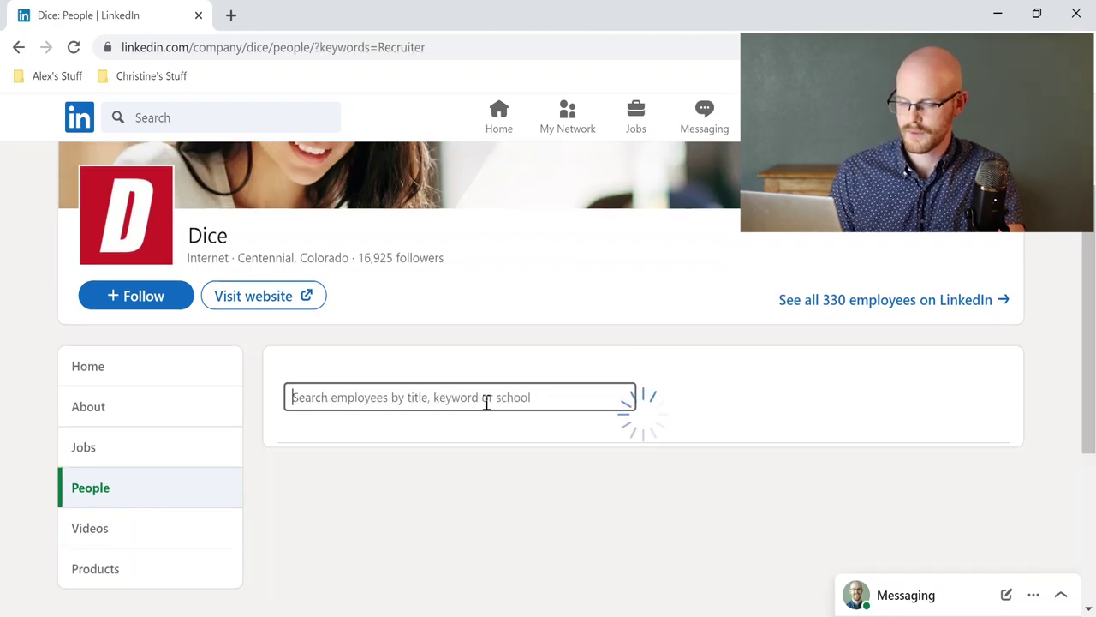
scroll(644, 362, down, 1)
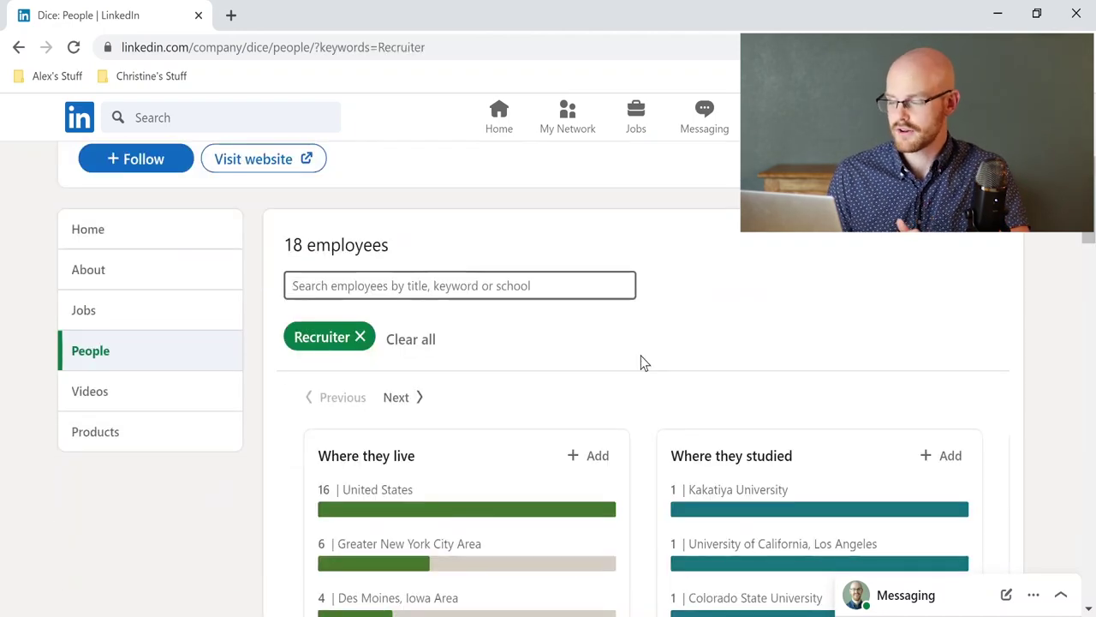
scroll(640, 356, down, 5)
scroll(641, 355, down, 7)
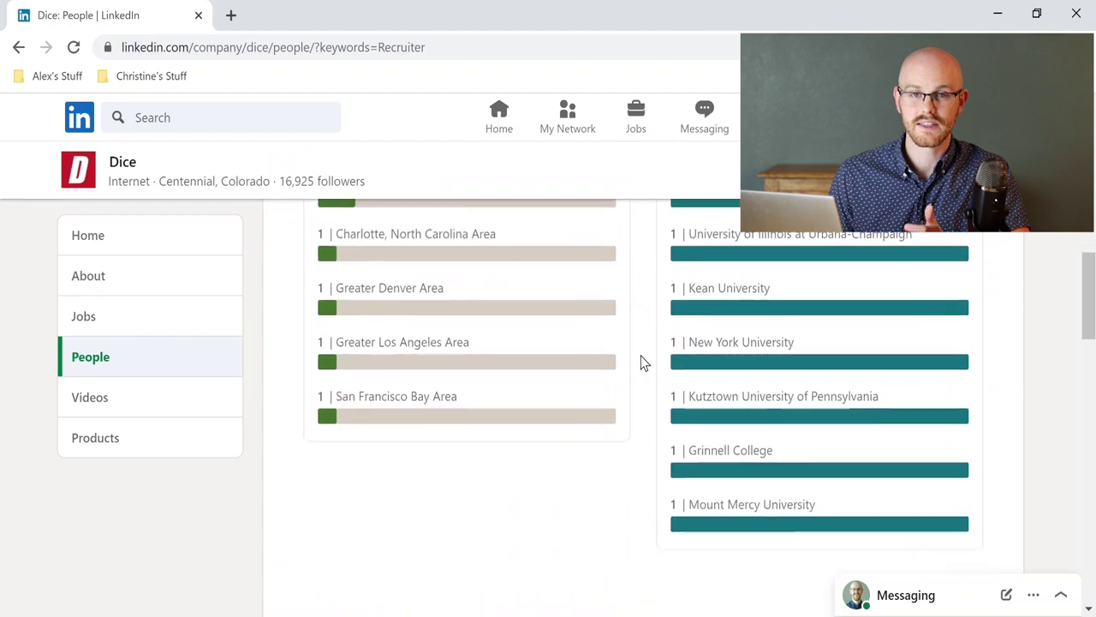
scroll(641, 356, down, 5)
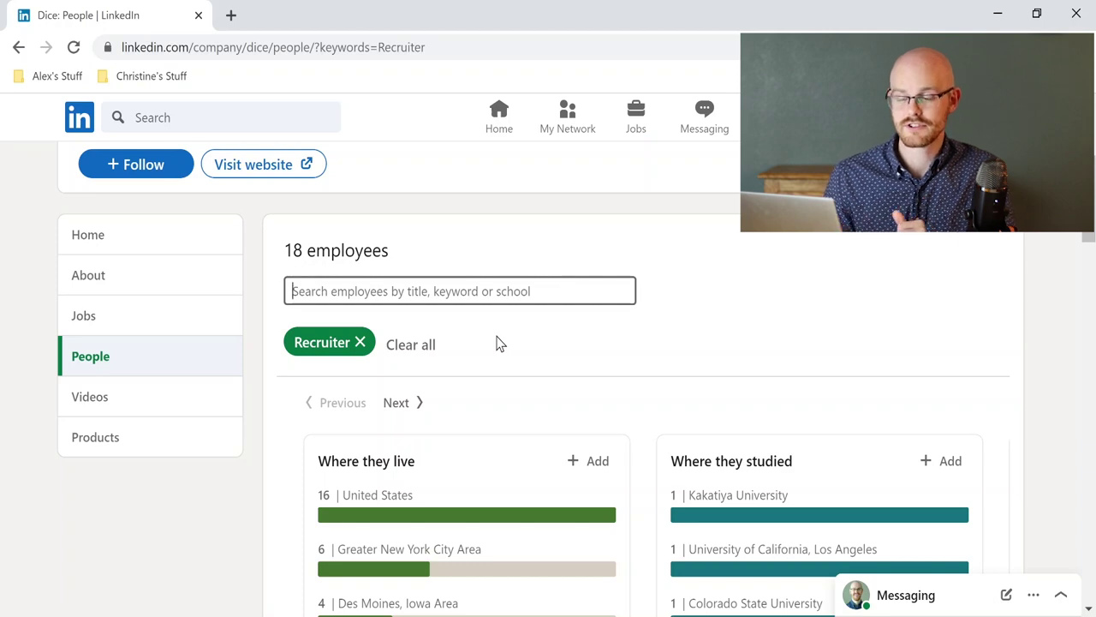
click(387, 296)
key(BackSpace)
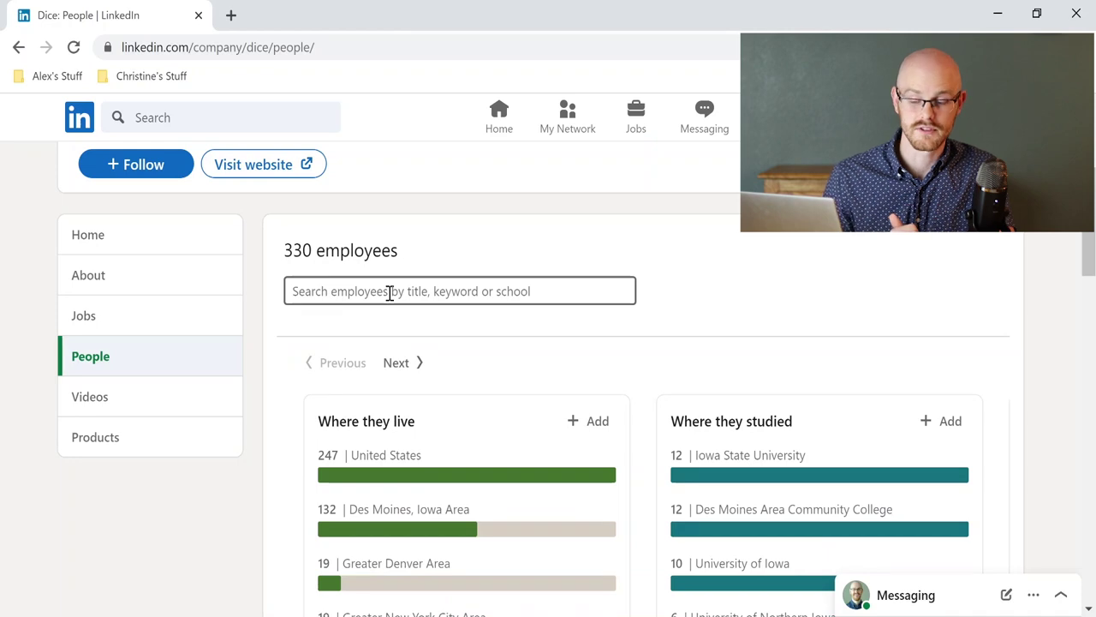
- Search Dice's employees for 'Data Analyst' and scroll down to the matching profile cards
text(Data)
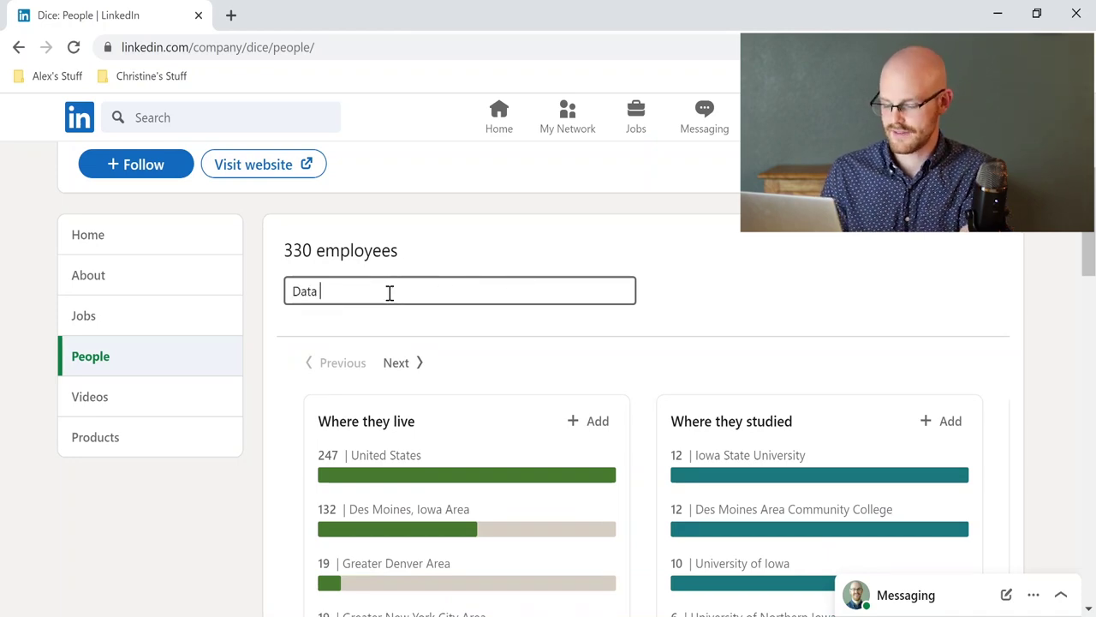
text(Analyst)
key(Return)
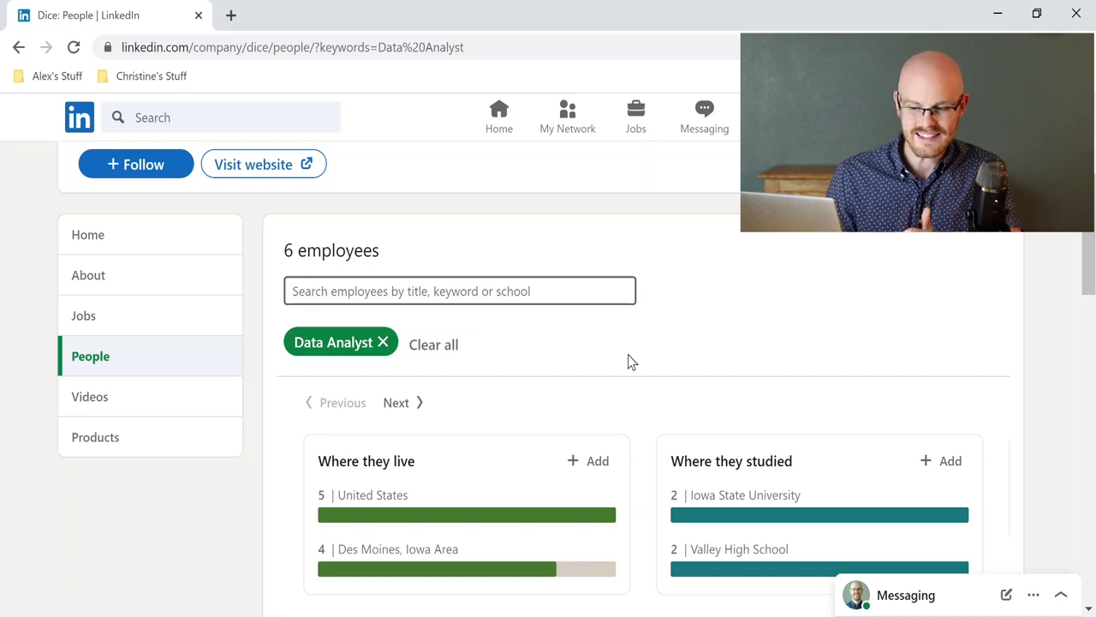
scroll(627, 361, down, 8)
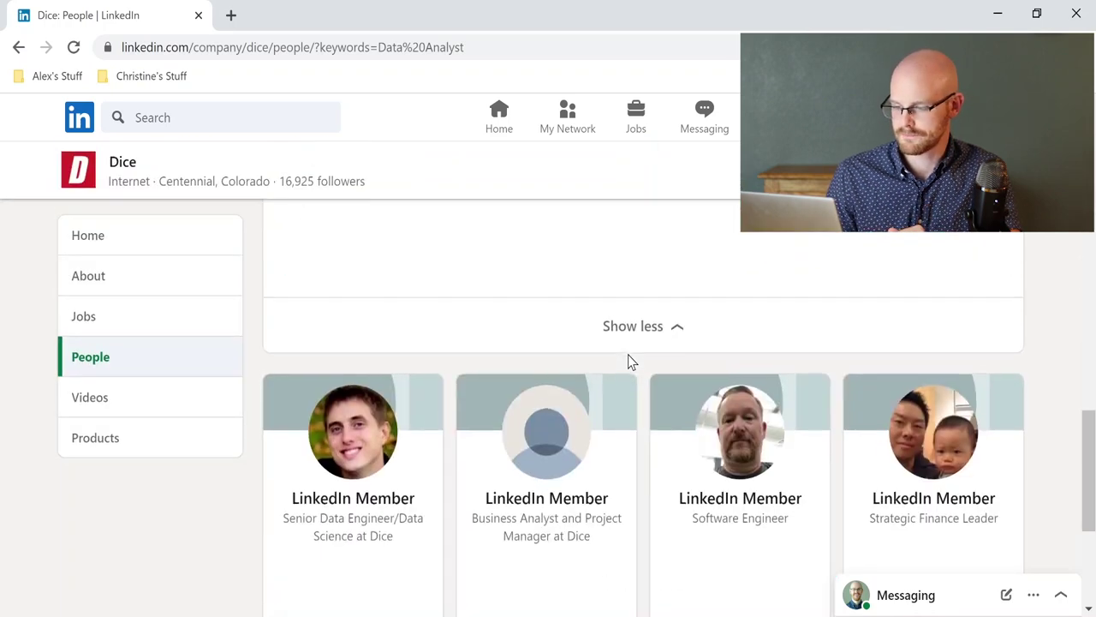
scroll(629, 359, down, 2)
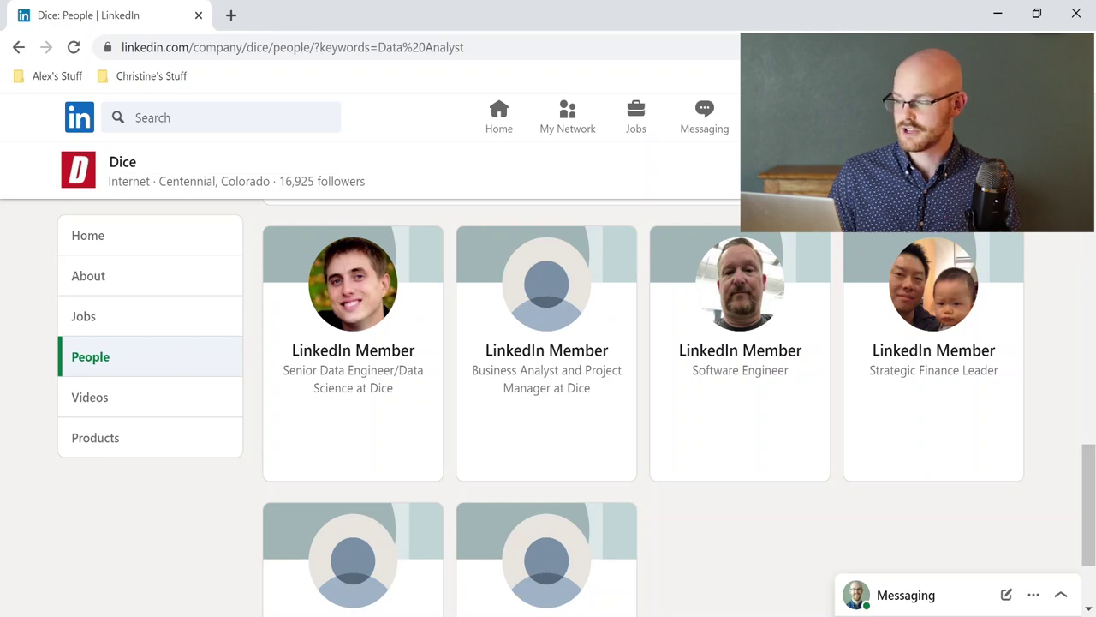
- Go to your own profile from the Me menu and begin adding open-to-work job preferences
click(770, 117)
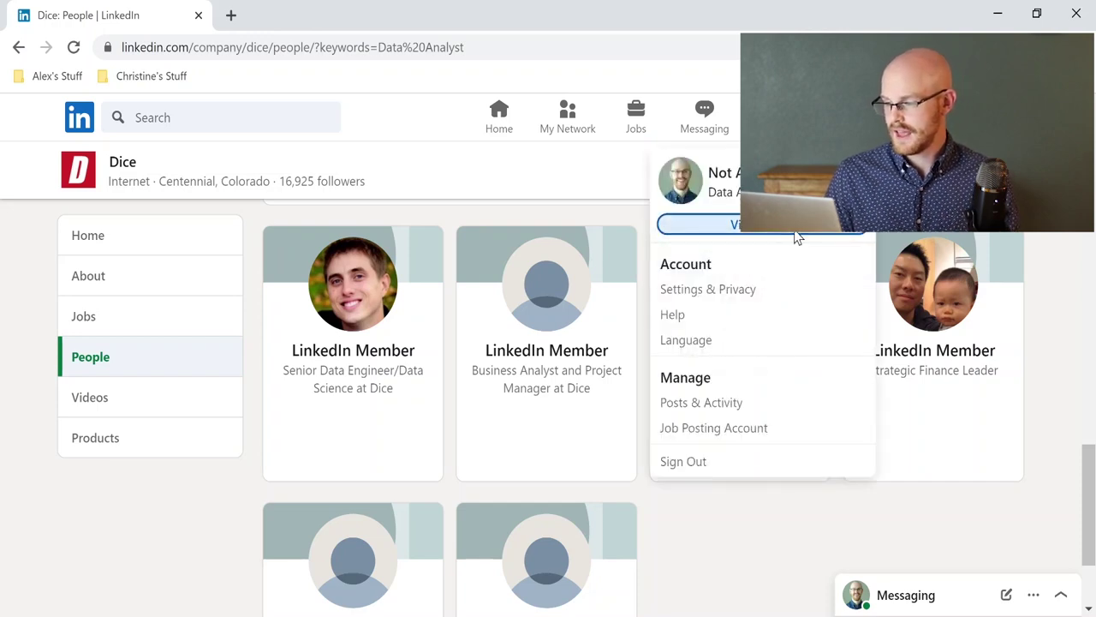
click(795, 230)
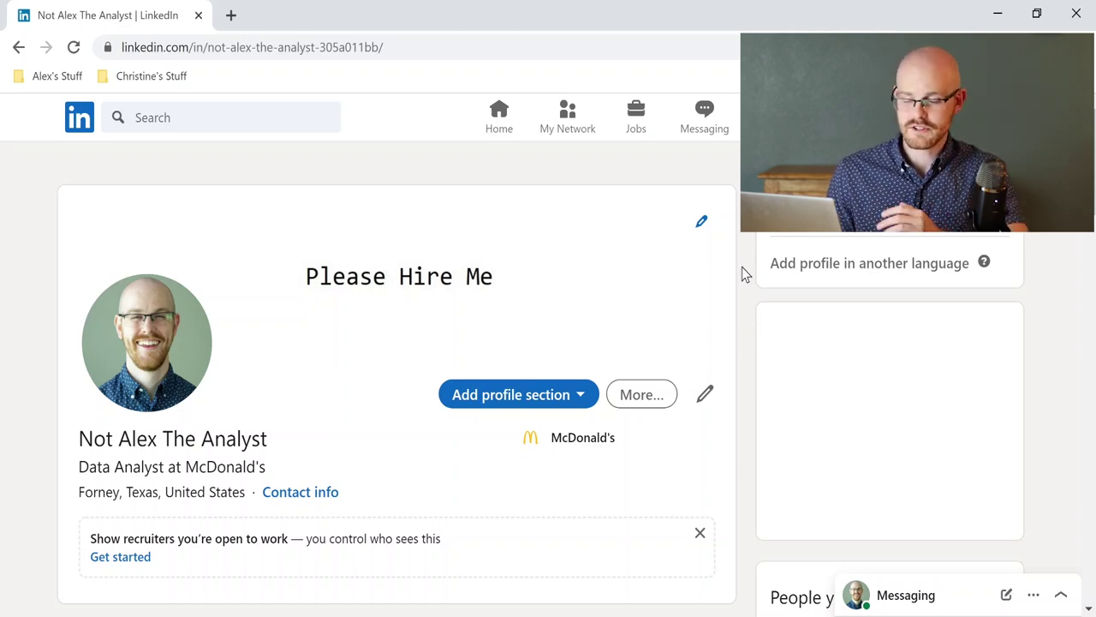
click(208, 555)
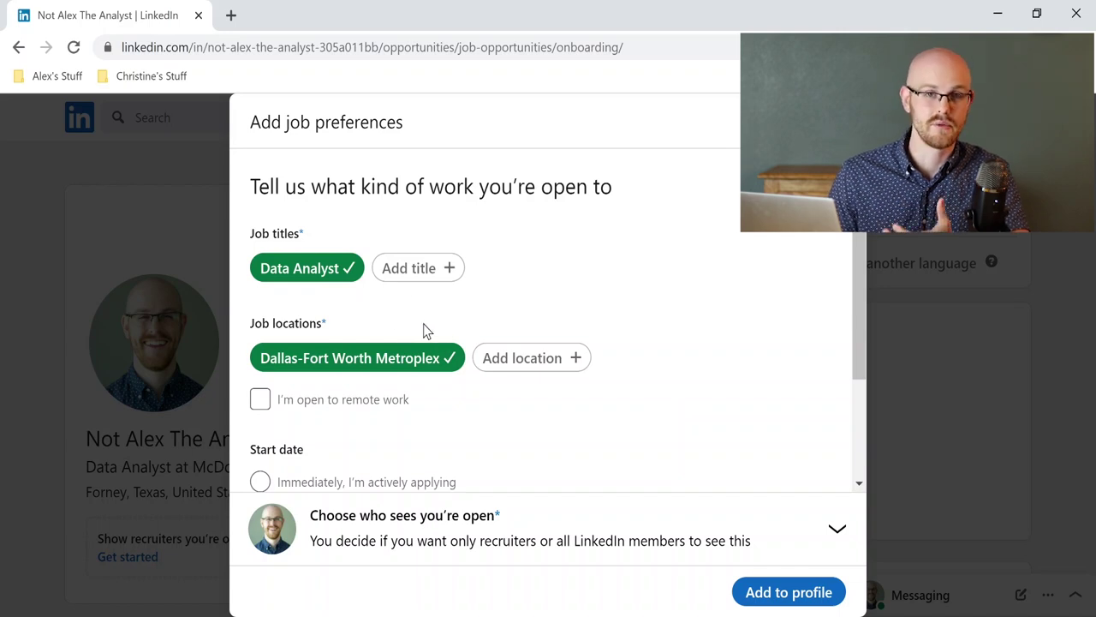
- Add Business Analyst as a job title, with an immediate start and Full-time and Contract job types
click(441, 269)
text(business ana)
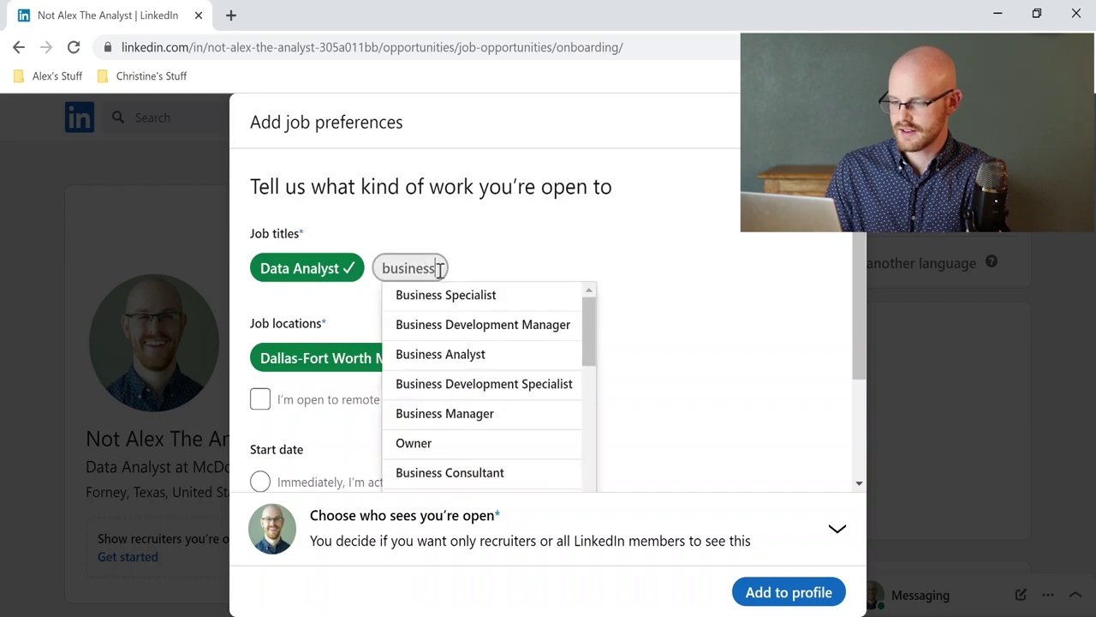
click(446, 300)
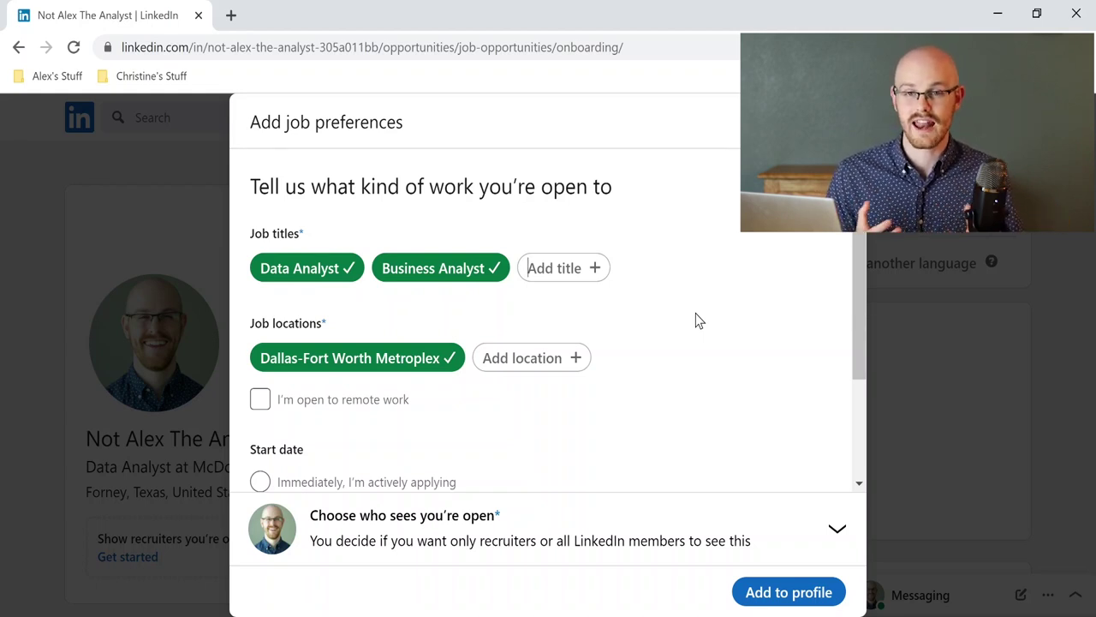
scroll(696, 320, down, 2)
click(480, 329)
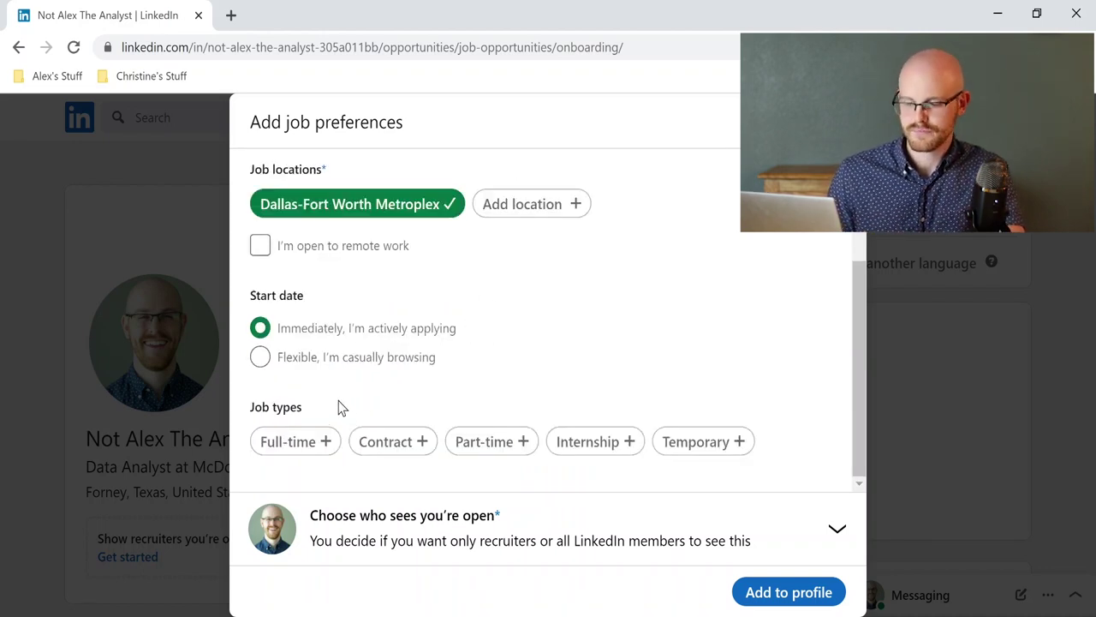
click(300, 447)
click(409, 460)
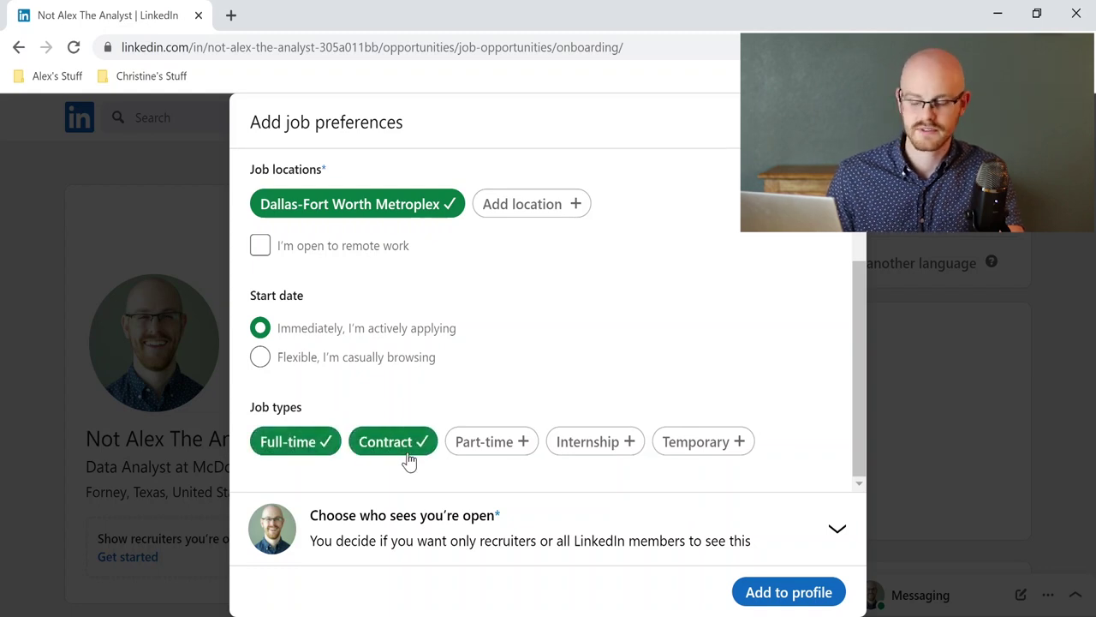
- Limit open-to-work visibility to recruiters only, save the preferences, and dismiss the confirmation
click(783, 592)
click(758, 244)
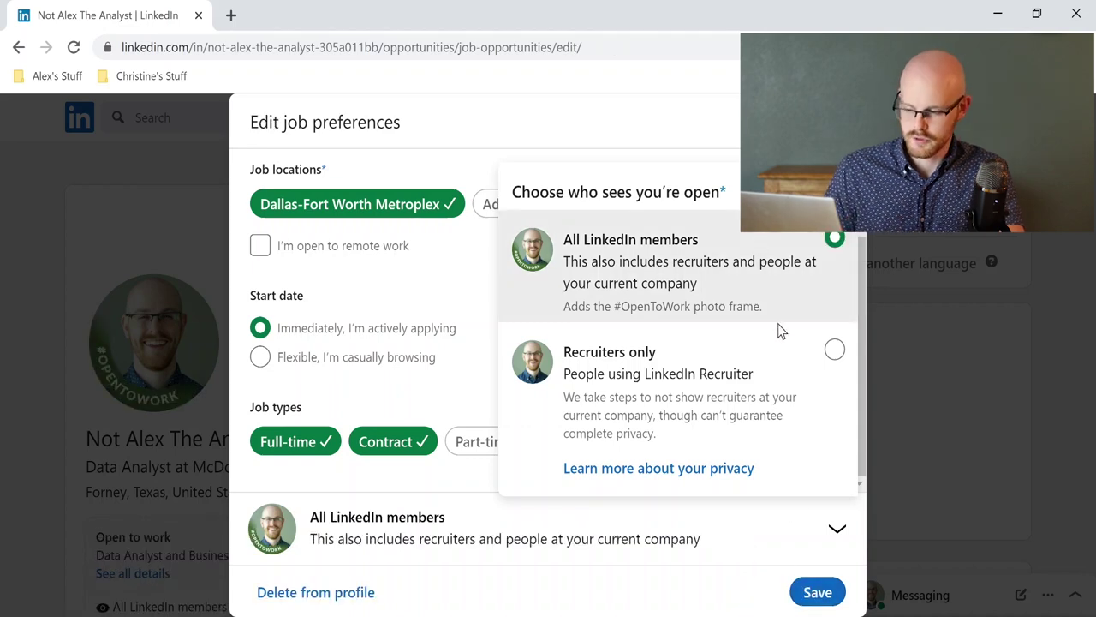
click(835, 351)
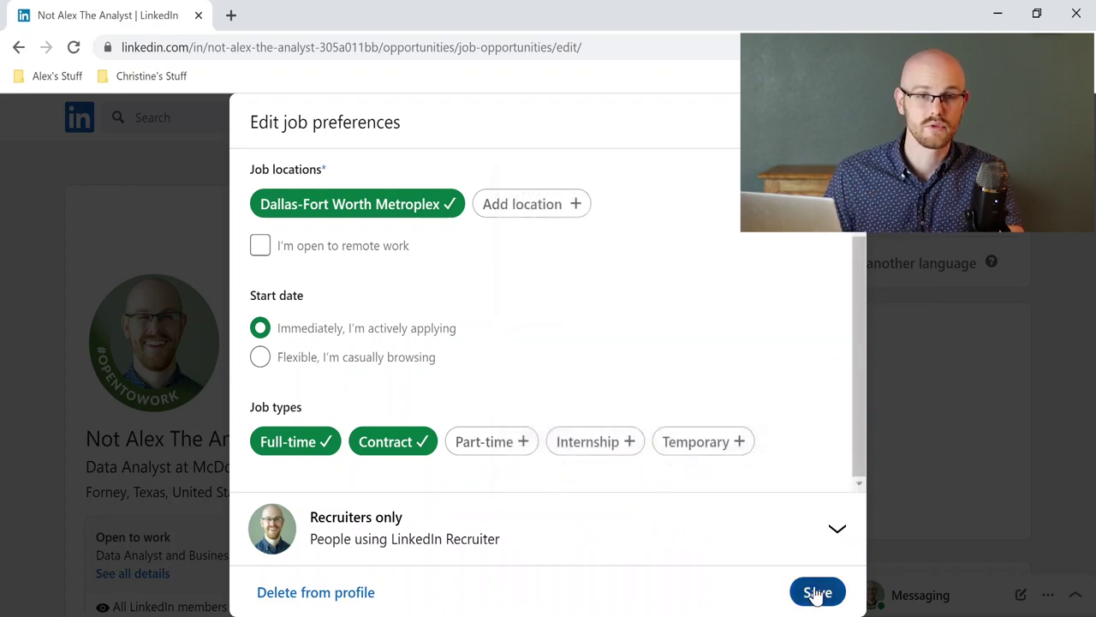
click(817, 593)
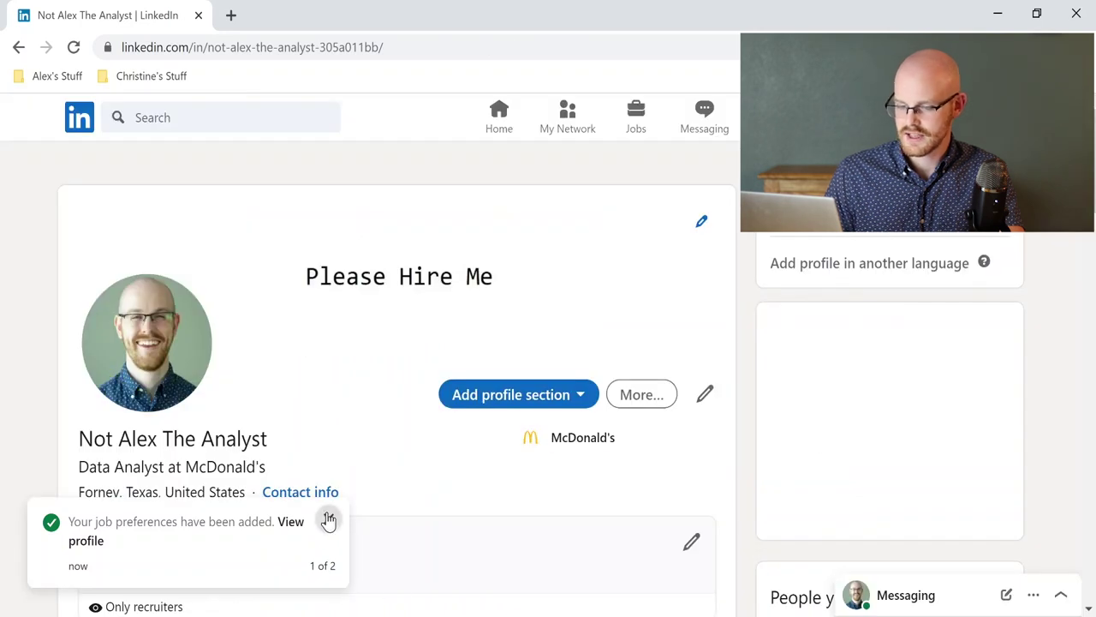
click(328, 521)
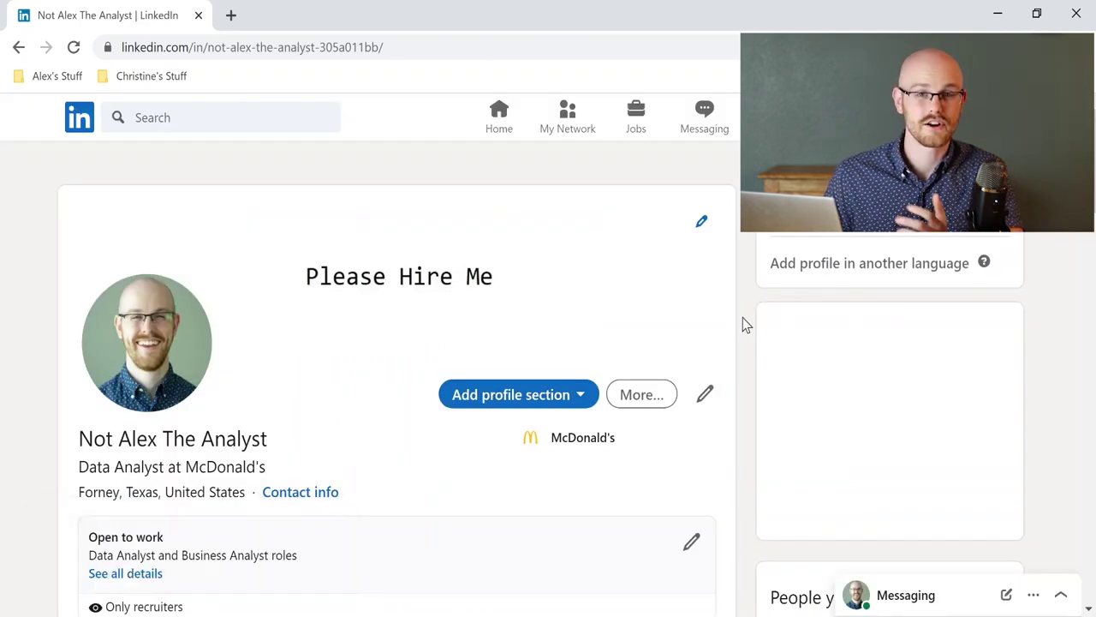
- Scroll down the profile to review the Data Analyst role at McDonald's and the listed skills
scroll(744, 323, down, 1)
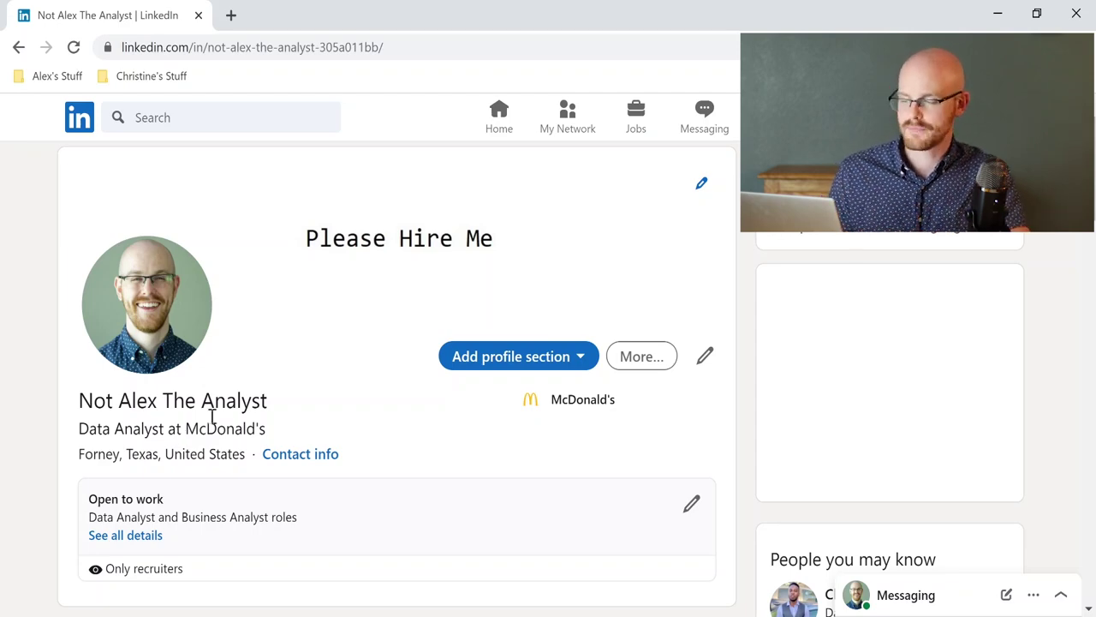
scroll(747, 331, down, 1)
- Expand Skills & endorsements to show all skills, including Tools & Technologies and Other Skills
scroll(746, 325, down, 10)
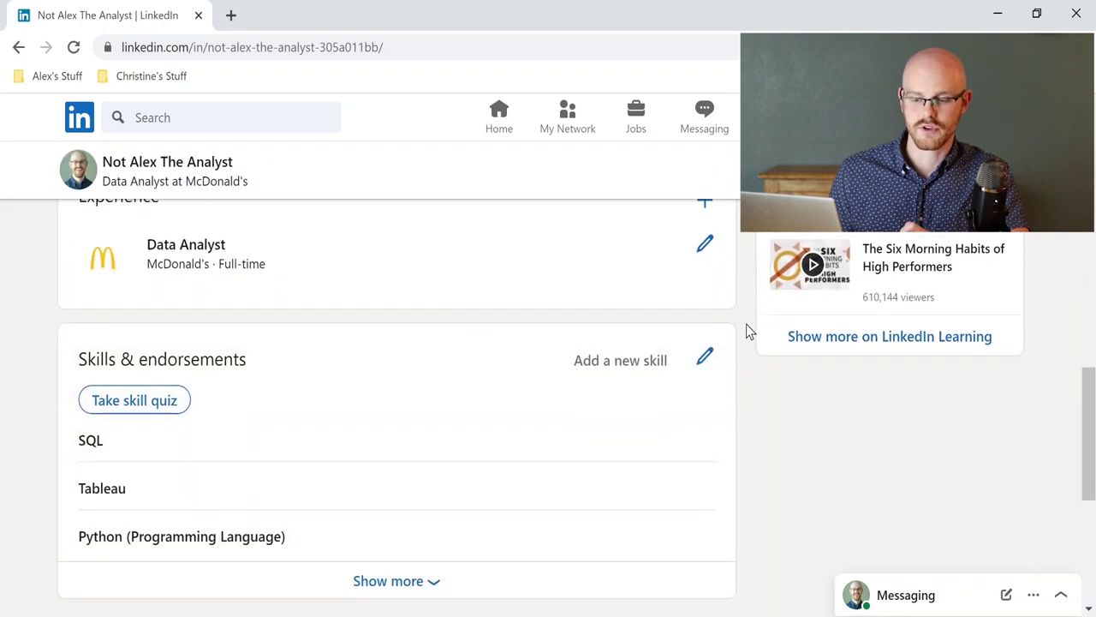
scroll(746, 324, up, 1)
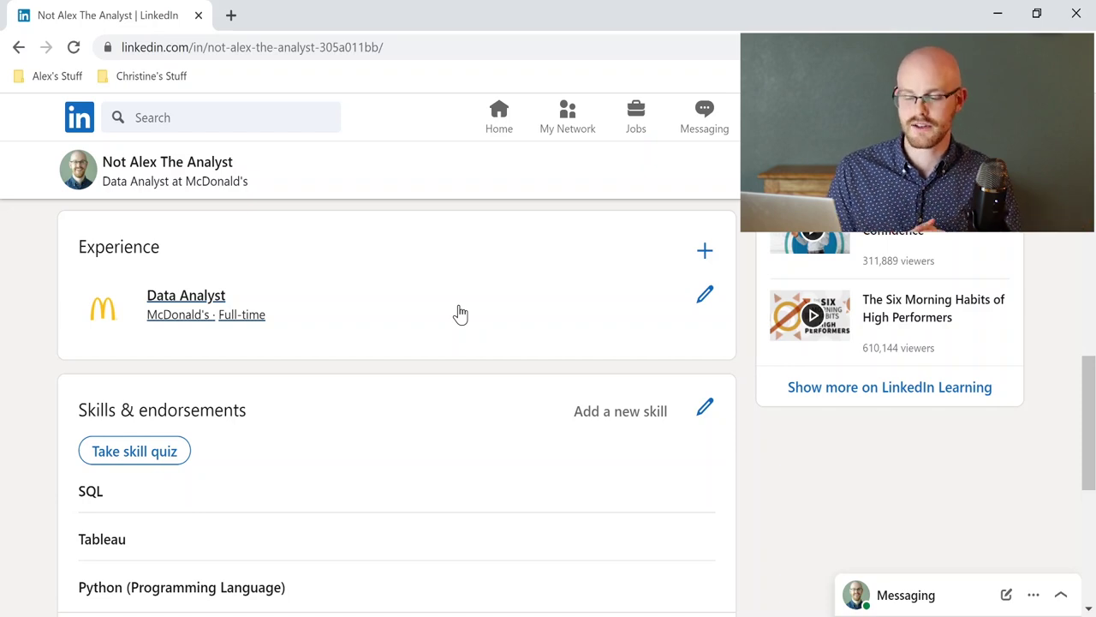
scroll(746, 322, down, 2)
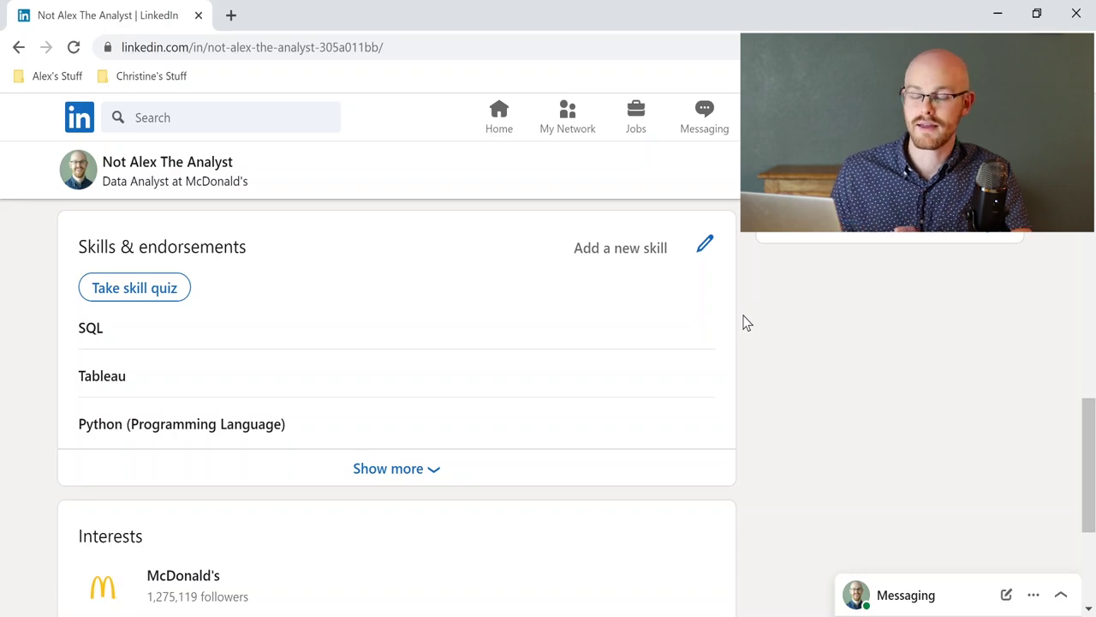
click(393, 467)
scroll(393, 467, up, 3)
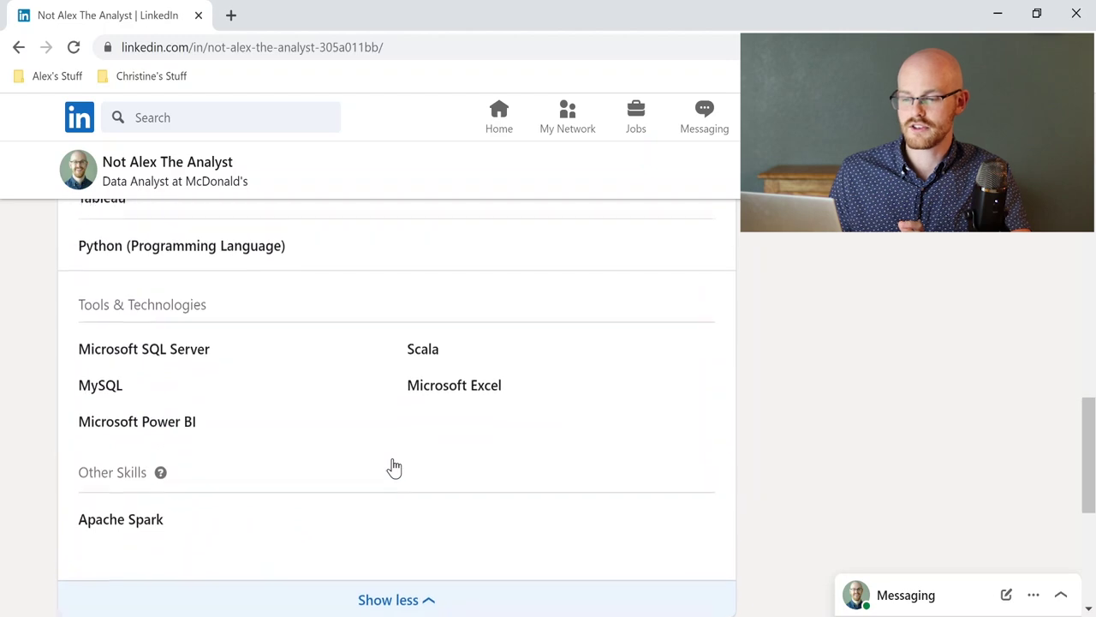